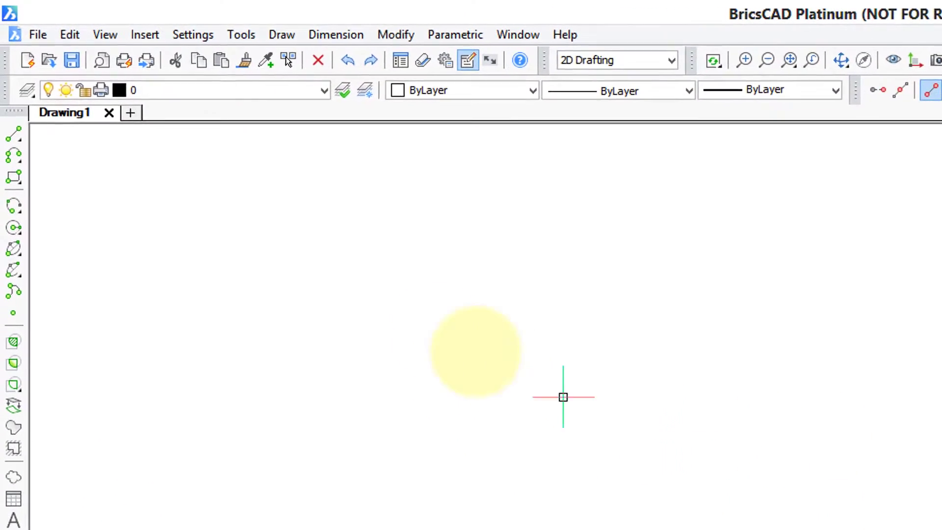
- Open the Settings dialog from the Settings menu, showing Program options for the 2D Drafting profile
left_click(199, 35)
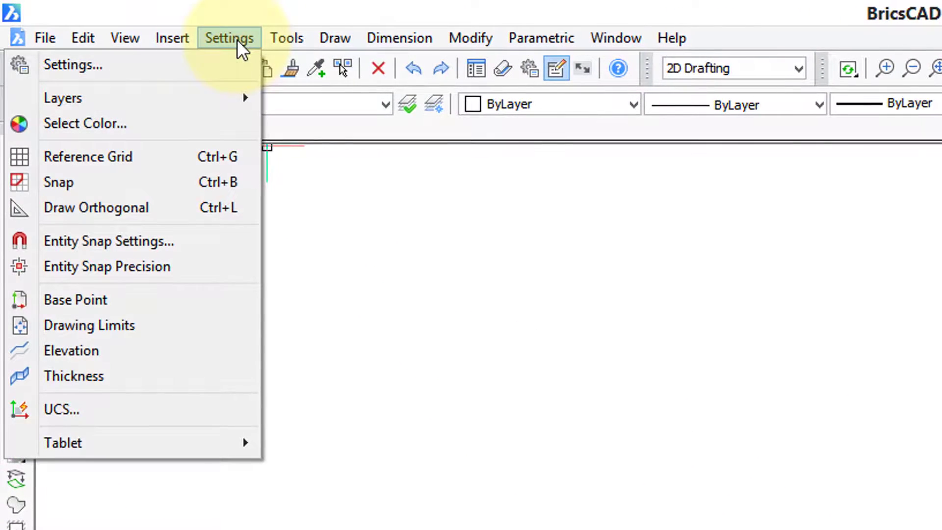
left_click(237, 61)
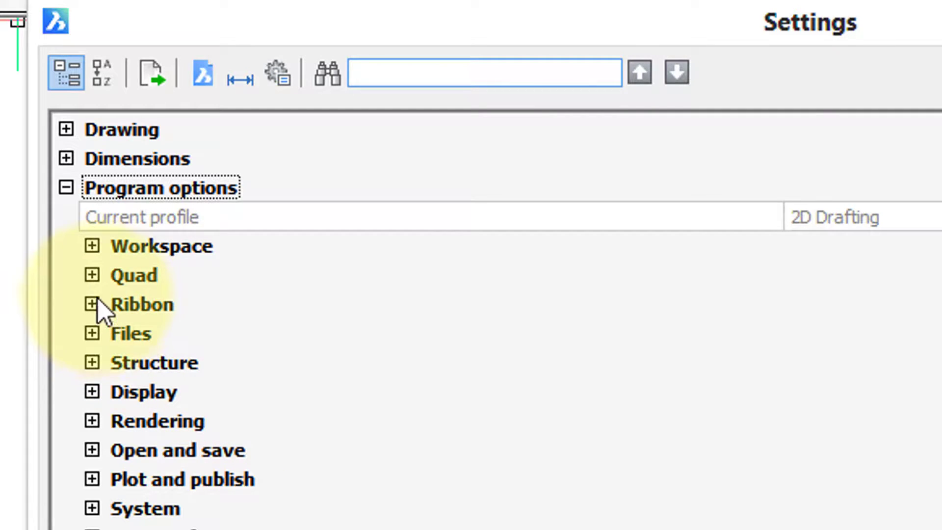
- Expand the Quad group, widen the value column and enlarge the Settings dialog to show all rows
left_click(93, 276)
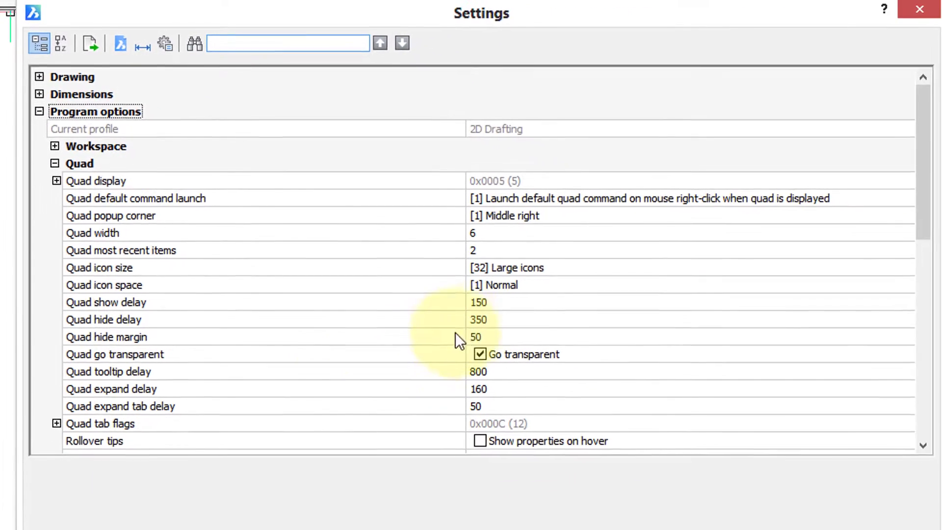
left_click_drag(460, 314, 344, 321)
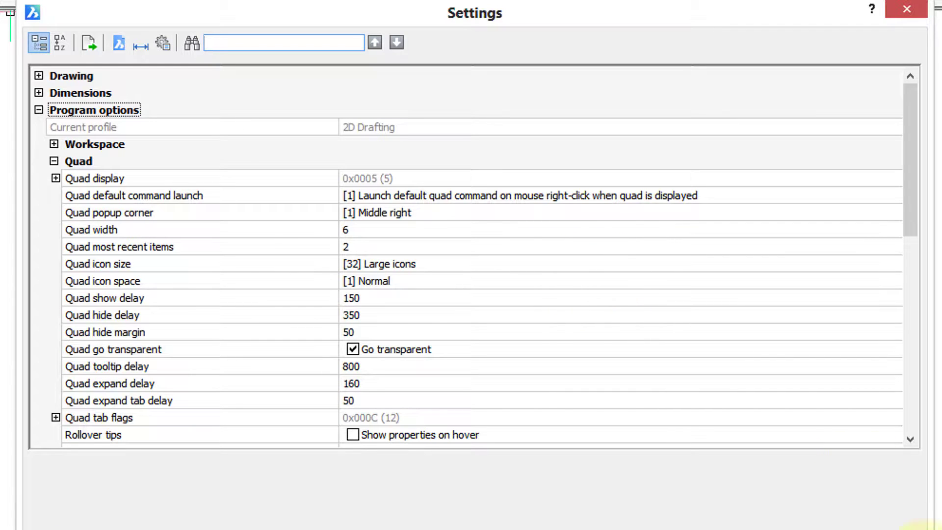
mouse_move(935, 529)
left_mouse_down()
mouse_move(726, 484)
mouse_move(585, 404)
mouse_move(941, 529)
left_mouse_up()
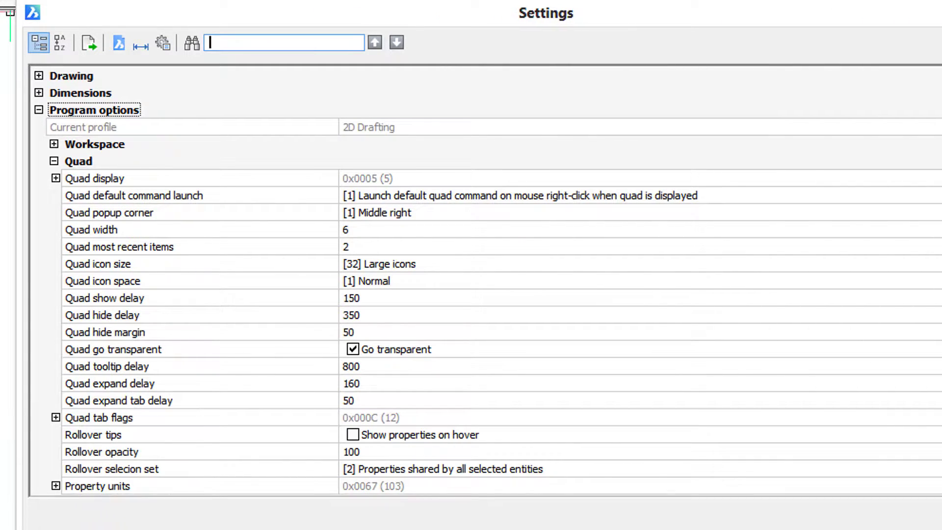
left_click(211, 178)
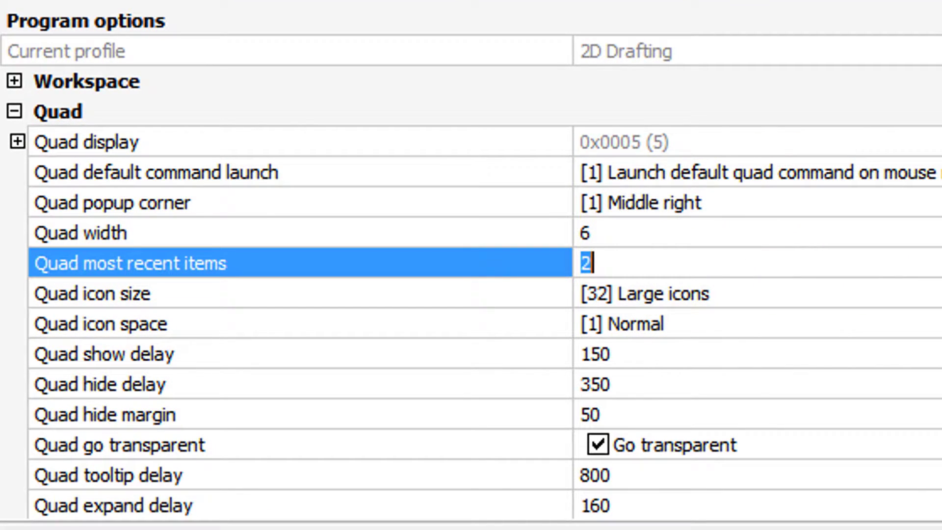
- Set Quad icon size to [16] Small icons
key("Up")
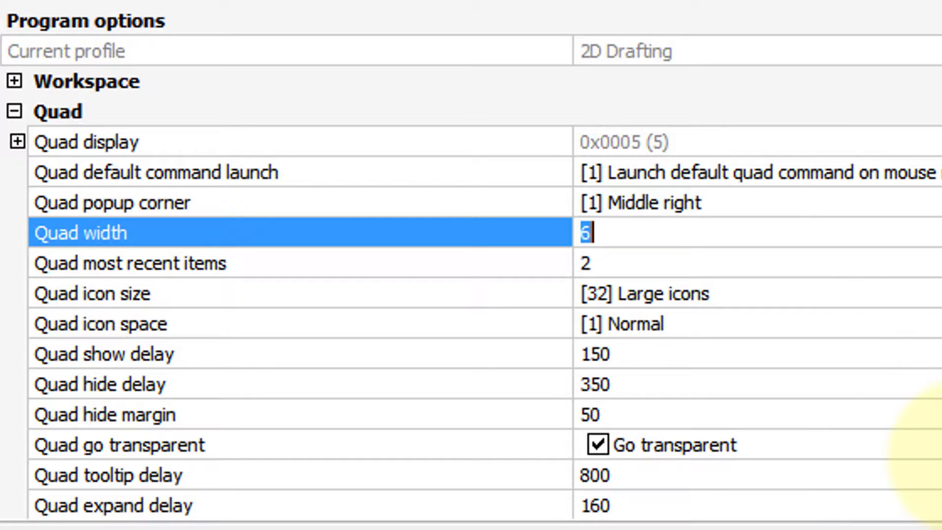
key("Down")
key("Down")
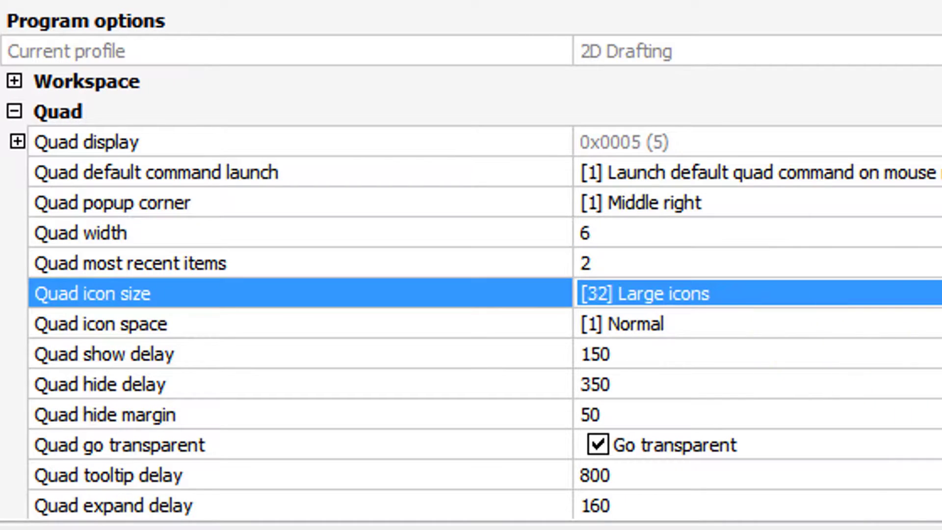
key("alt+Down")
key("Up")
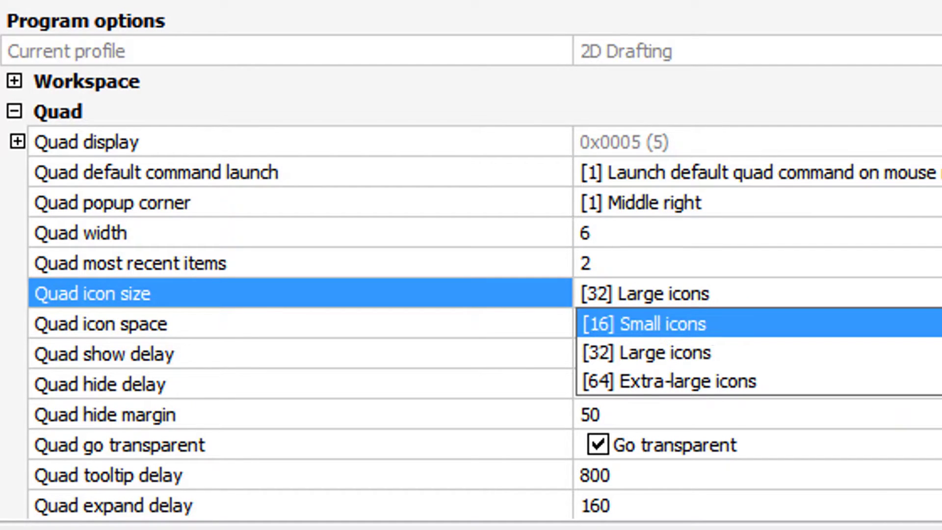
key("Down")
key("Down")
key("Up")
key("Up")
key("Return")
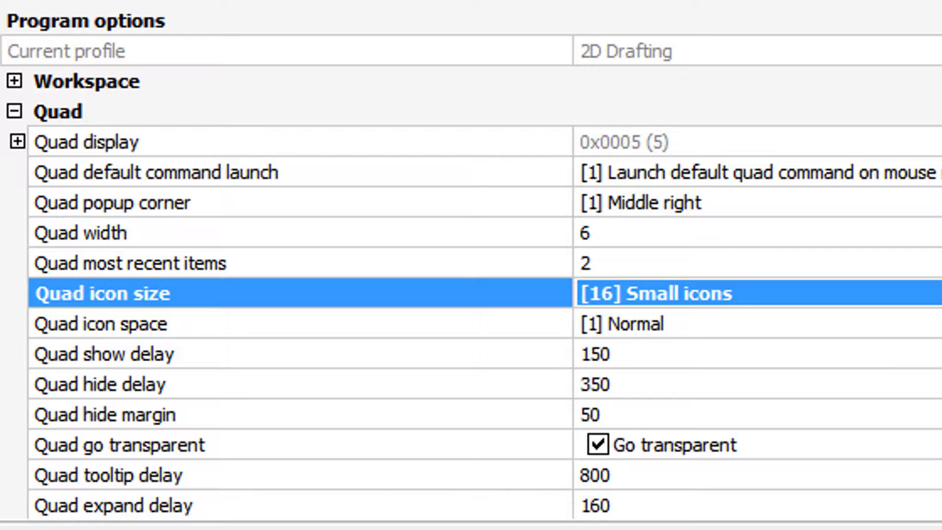
- Set Quad icon space to [0] Narrow
left_click(775, 327)
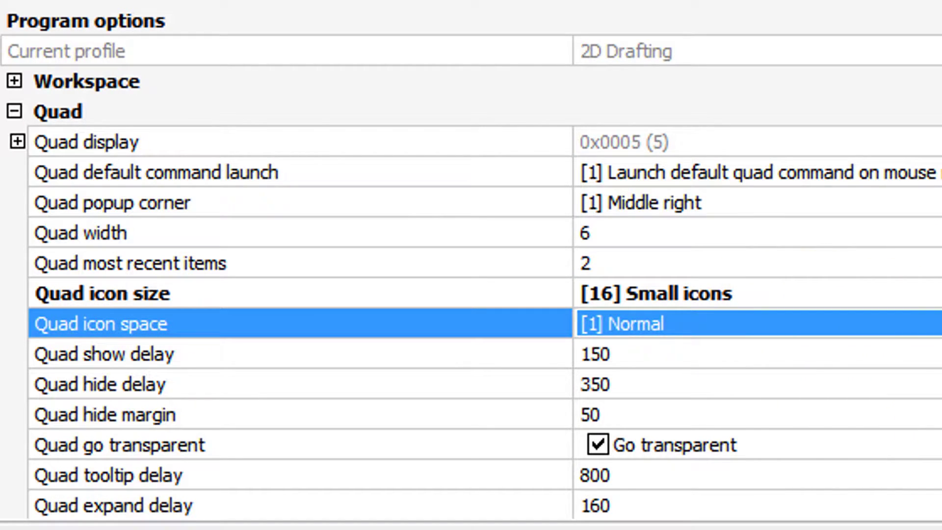
key("F4")
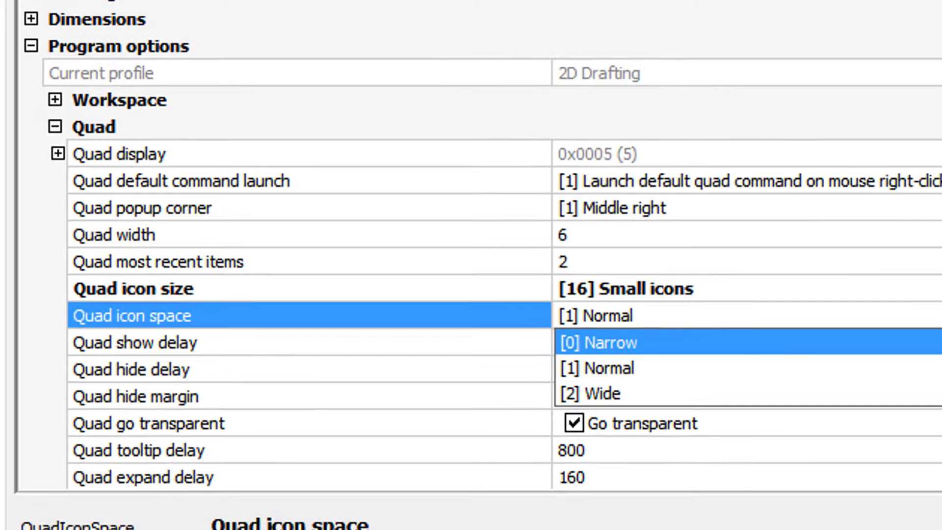
left_click(941, 367)
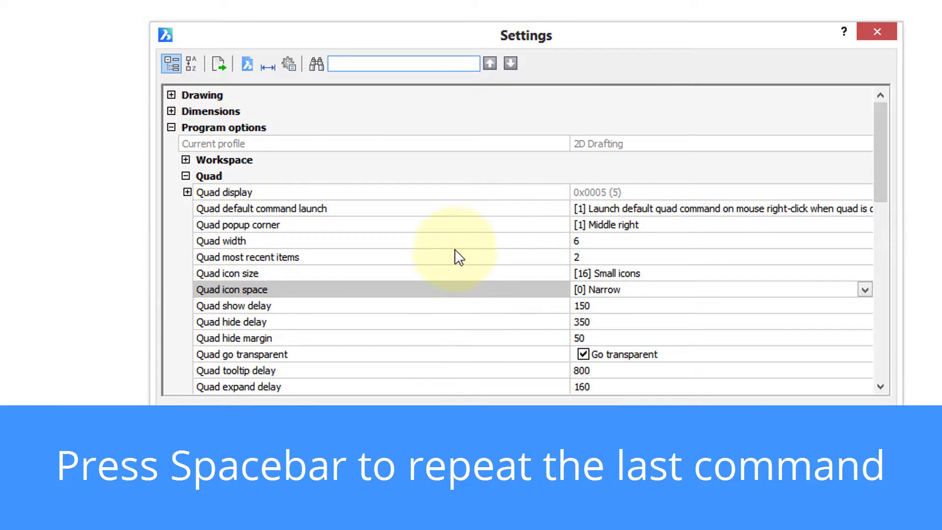
- Tick the Rollover tips option 'Show properties on hover' and test it on a line
scroll(457, 256, "down", 1)
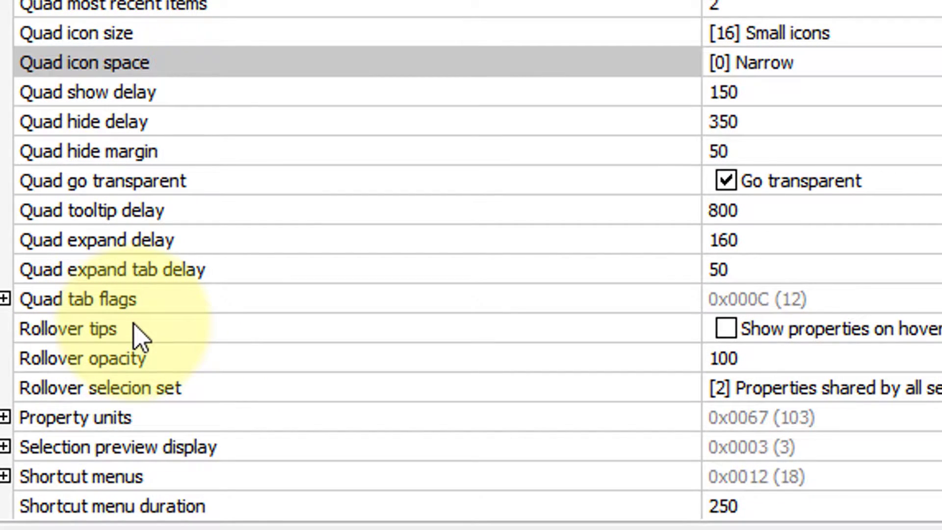
left_click(727, 329)
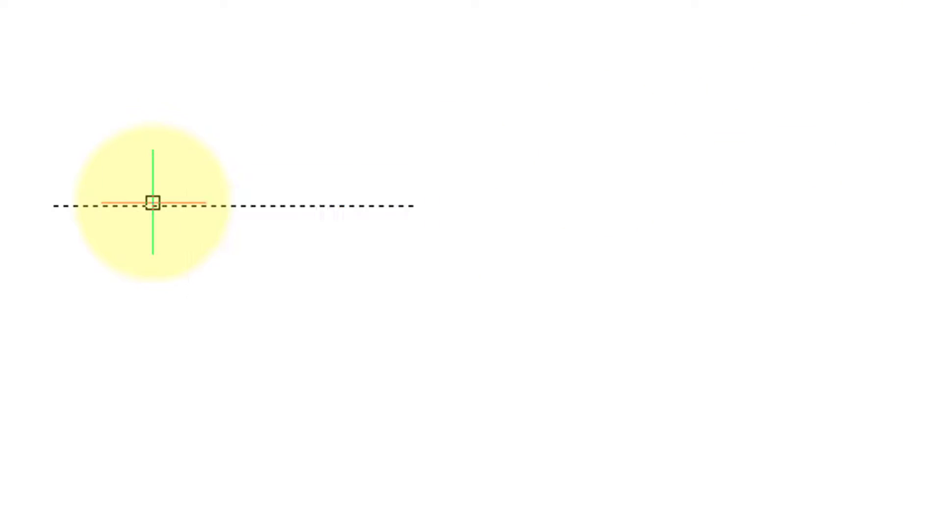
mouse_move(147, 201)
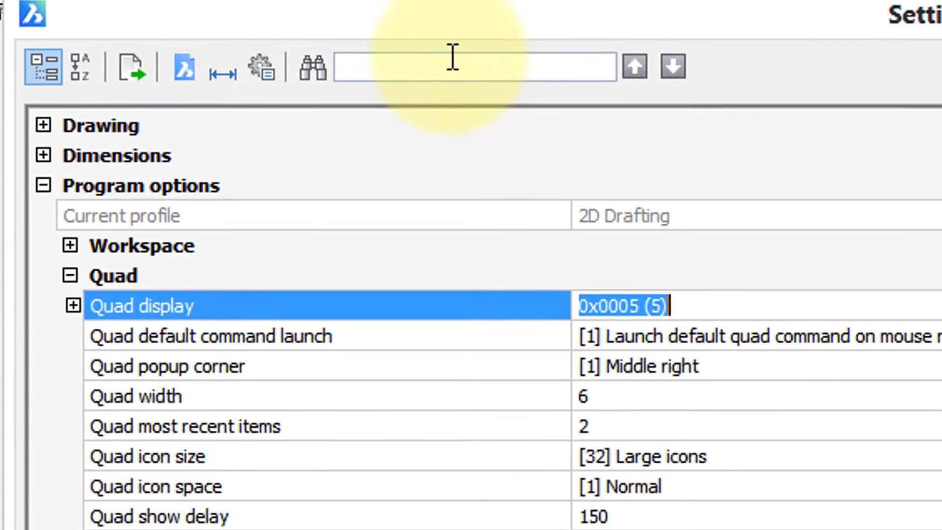
- Search the settings for 'backg' and select the model-space Background color setting, currently White
left_click(452, 57)
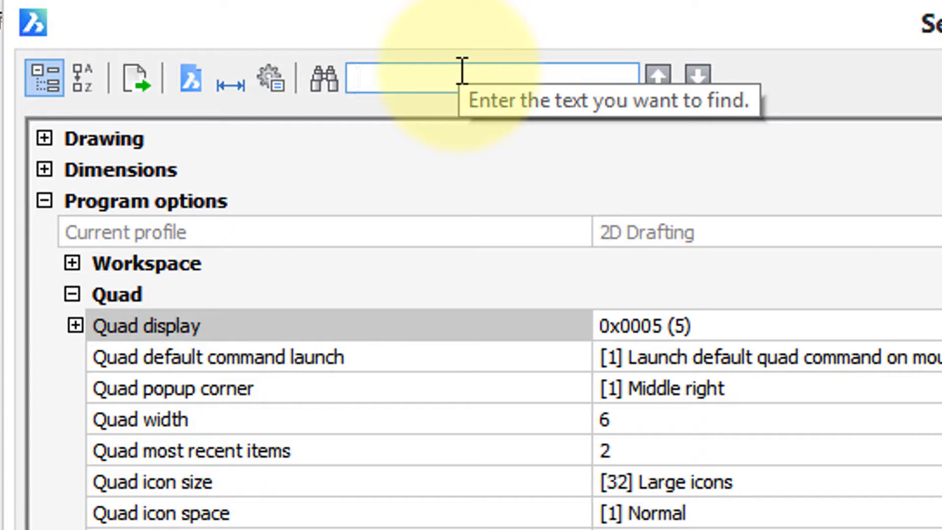
type("background color")
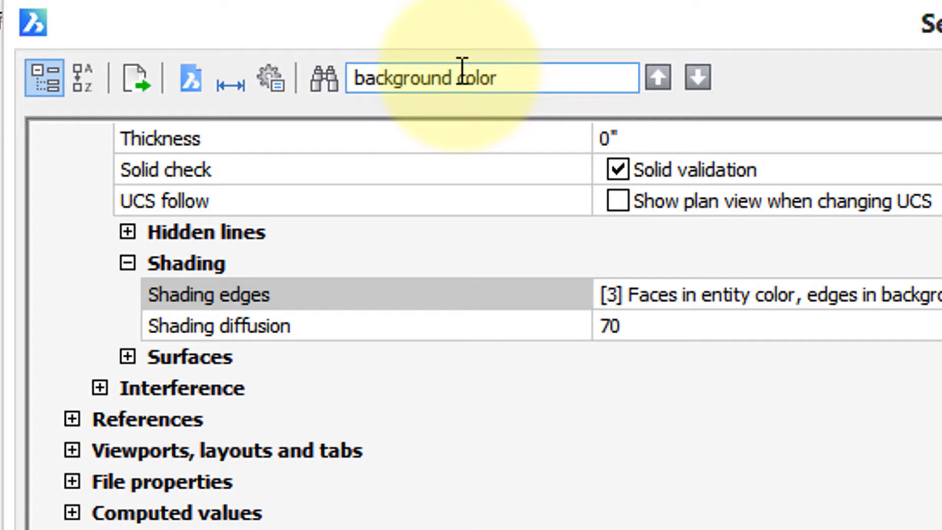
left_click(660, 78)
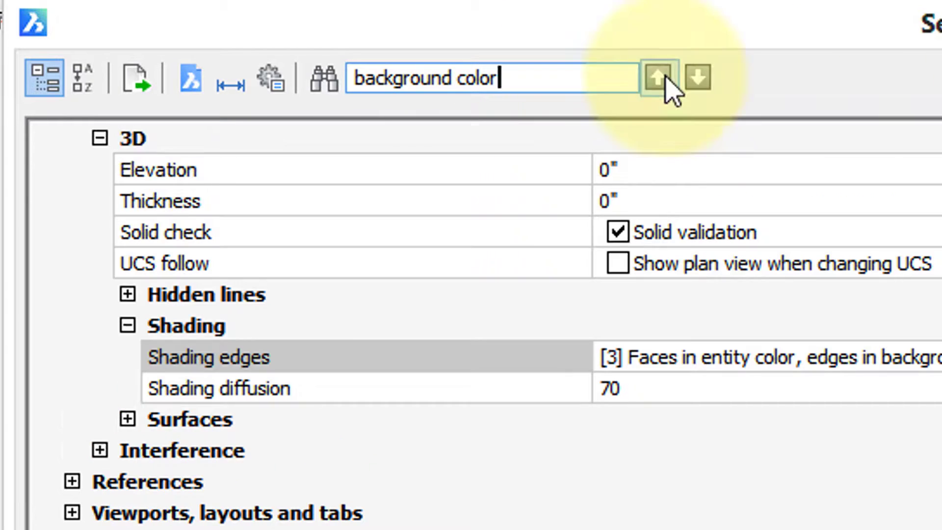
left_click(701, 81)
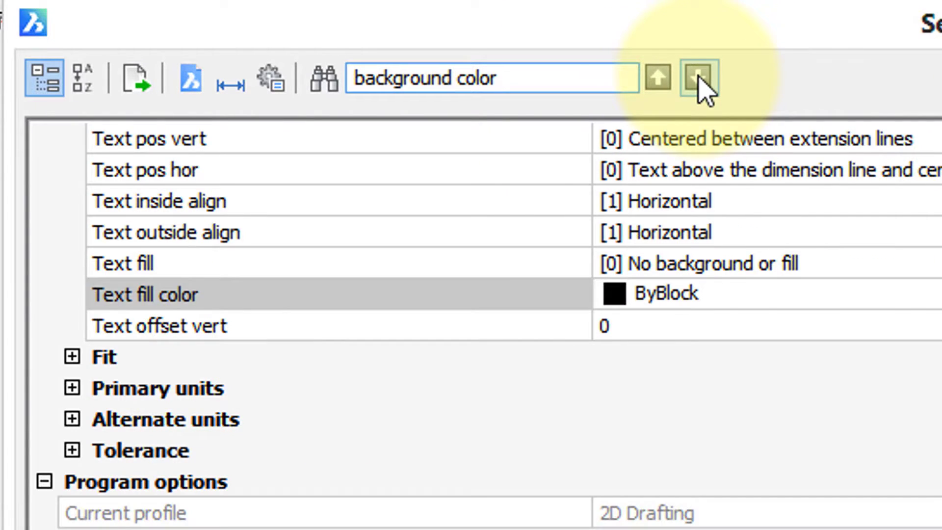
left_click(699, 80)
left_click(554, 300)
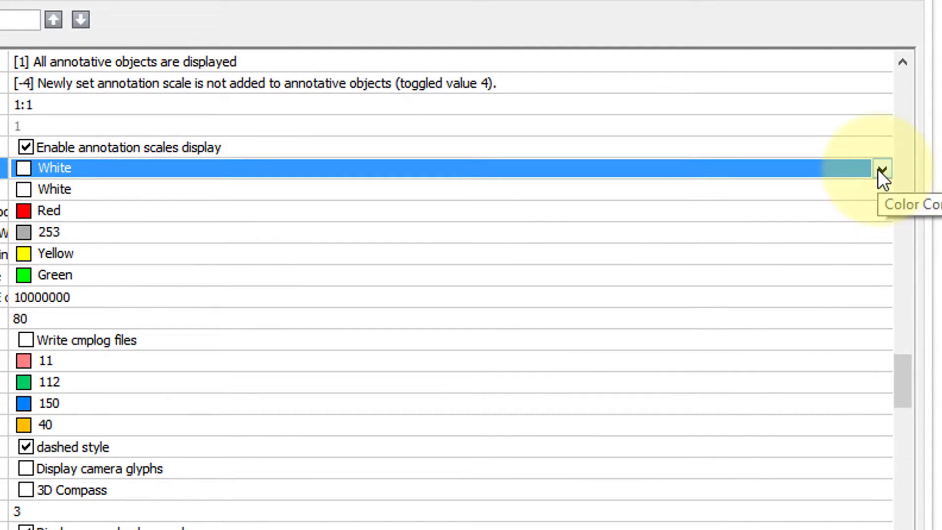
- Set the model-space background color to dark grey index 250 and shrink the Settings dialog
left_click(882, 169)
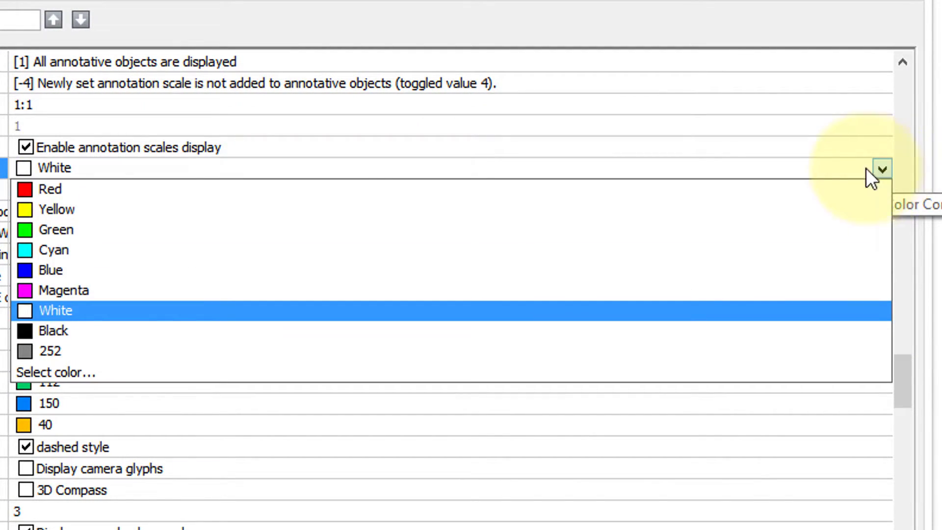
left_click(104, 373)
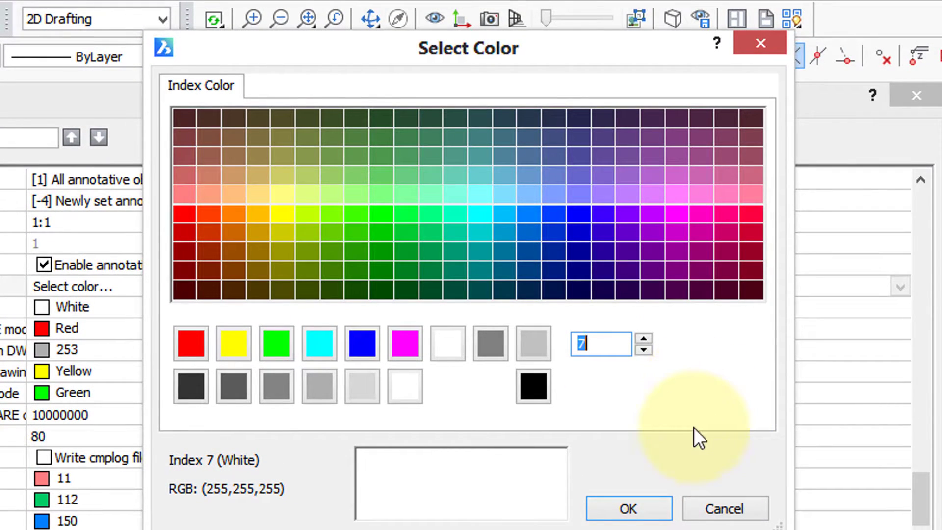
left_click(190, 386)
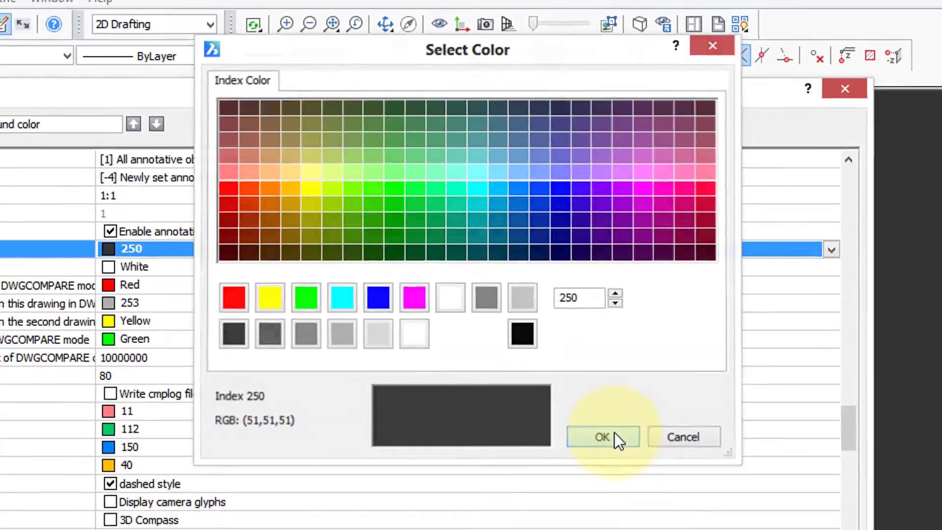
left_click(629, 509)
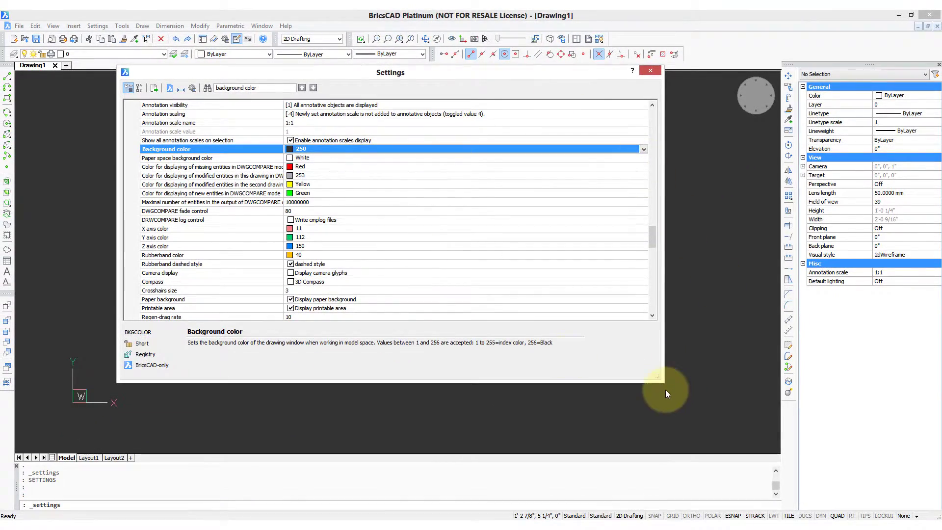
left_click_drag(658, 377, 421, 327)
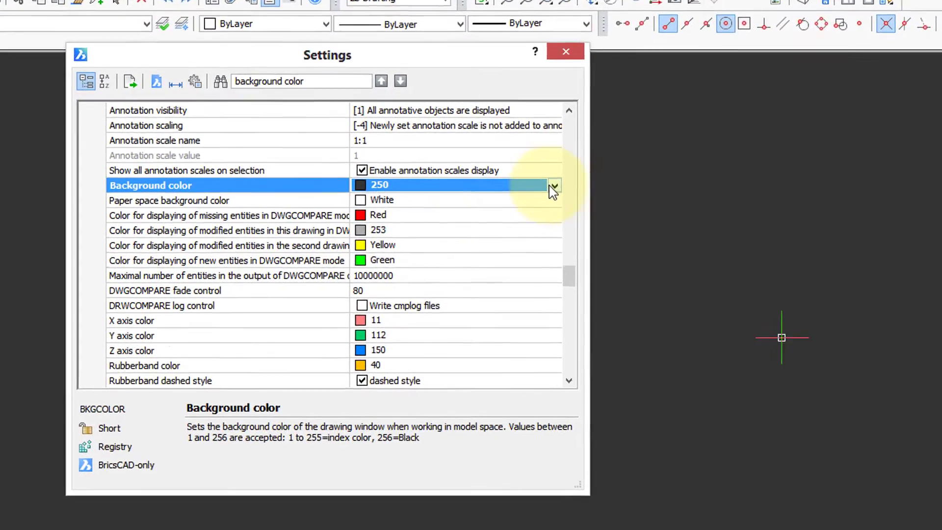
- Switch the Background color setting back to White
left_click(554, 187)
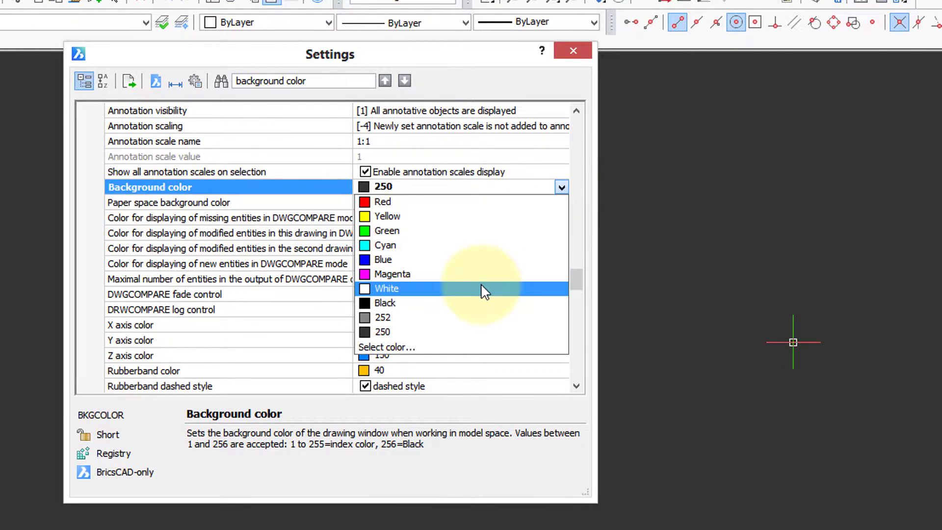
left_click(482, 290)
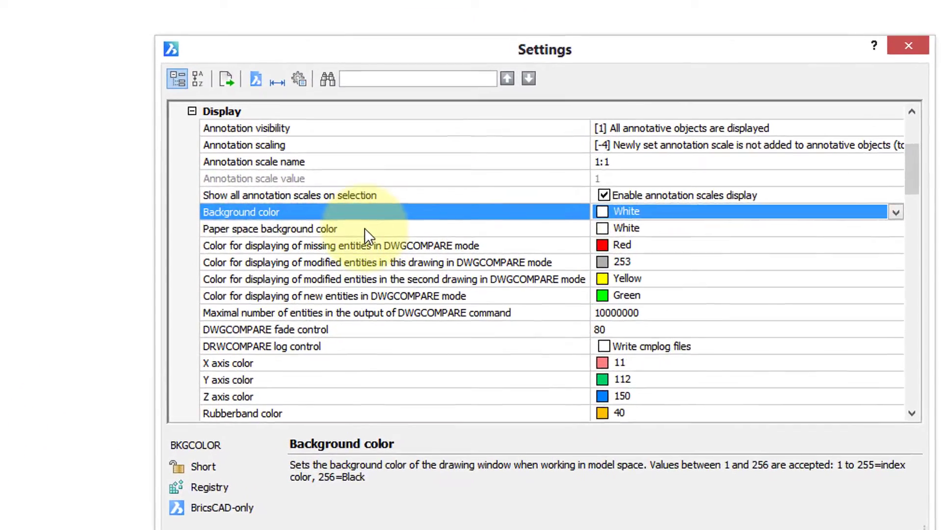
left_click(368, 225)
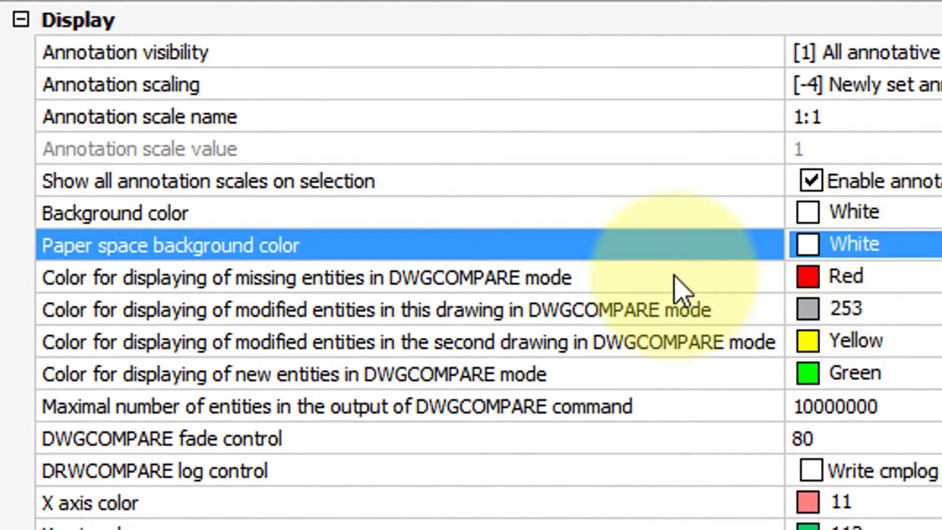
left_click(659, 275)
left_click(655, 310)
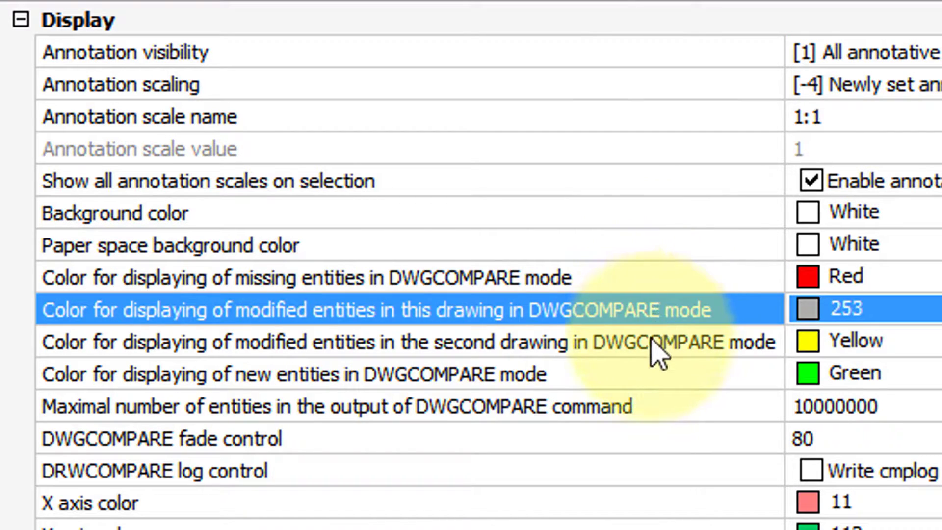
left_click(652, 342)
left_click(656, 366)
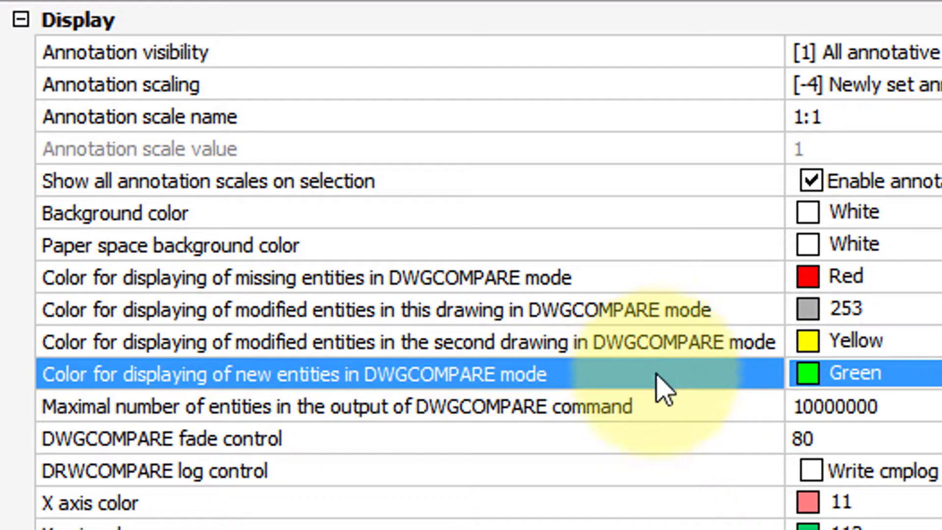
left_click(627, 501)
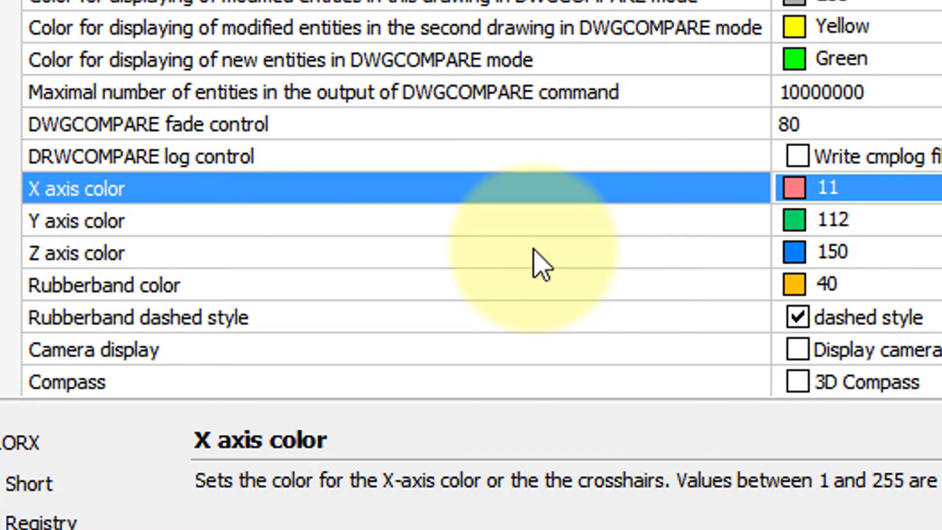
- Set Rubberband color to Magenta and turn off Rubberband dashed style
left_click(540, 294)
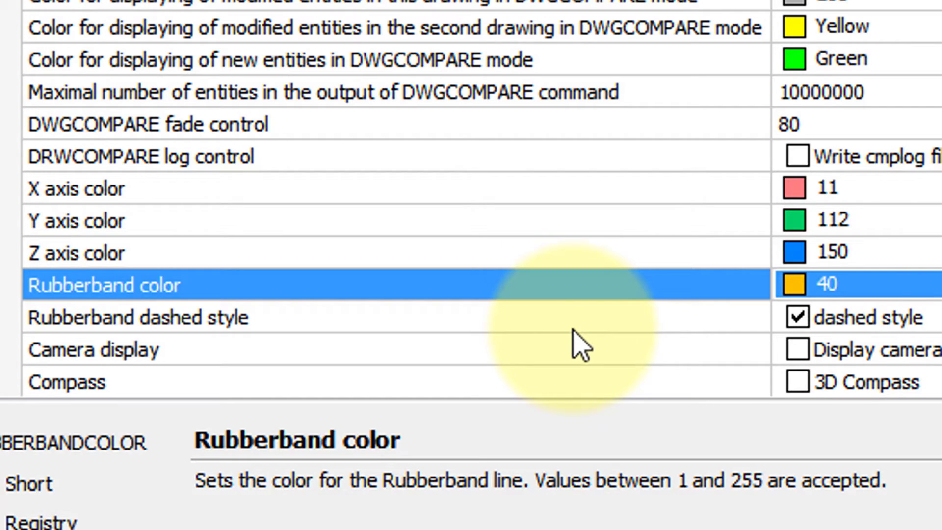
left_click(829, 284)
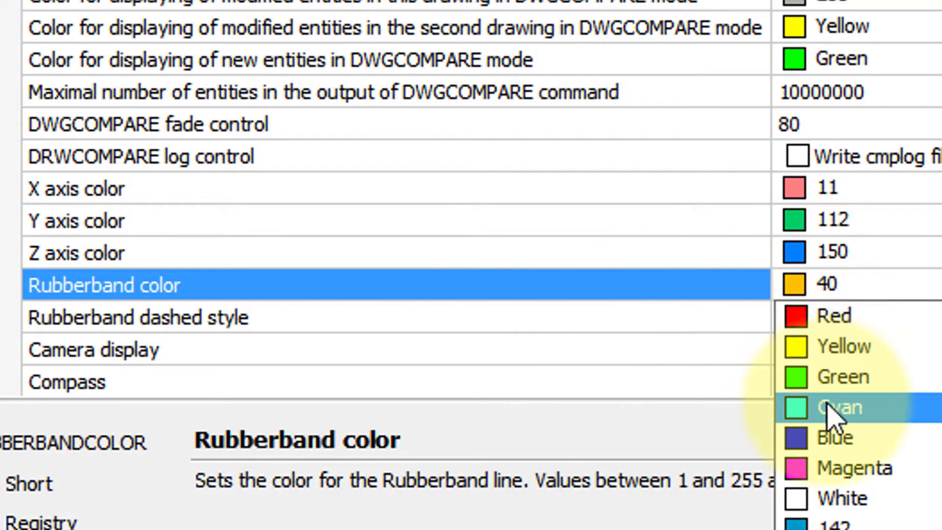
left_click(854, 468)
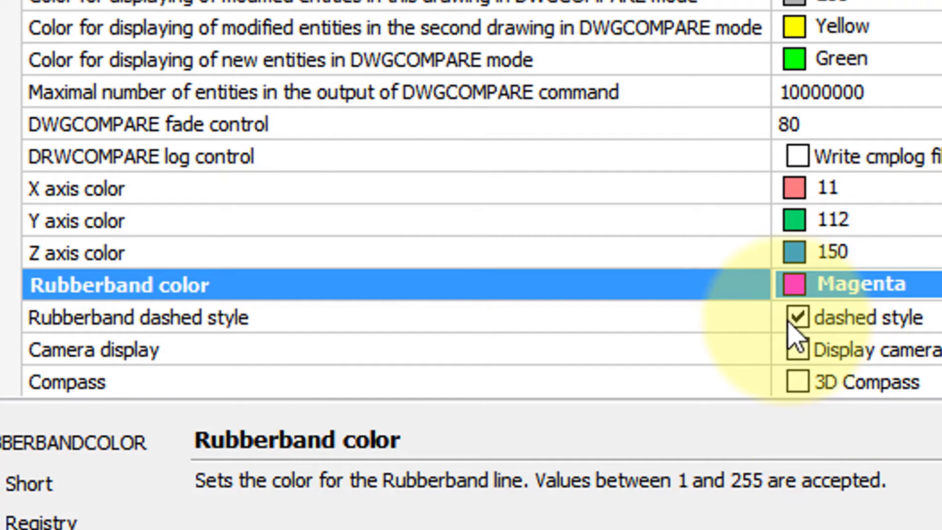
left_click(797, 318)
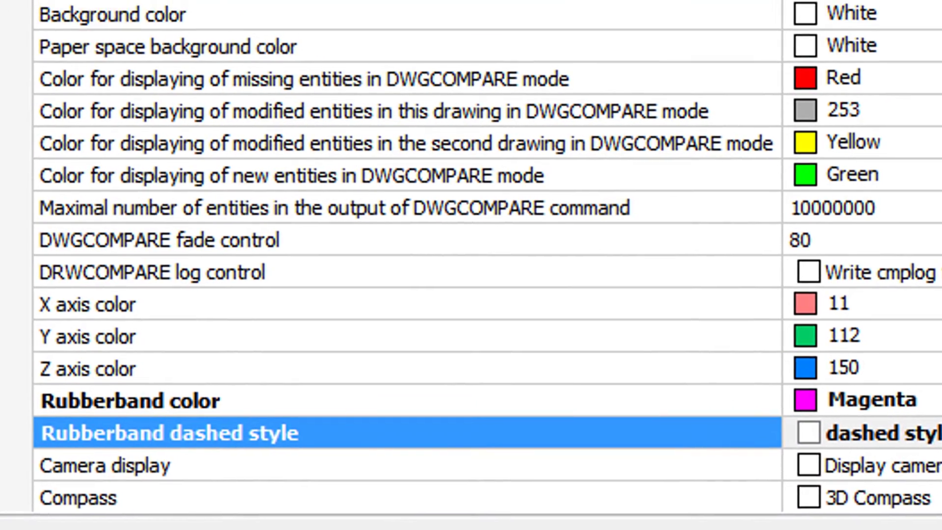